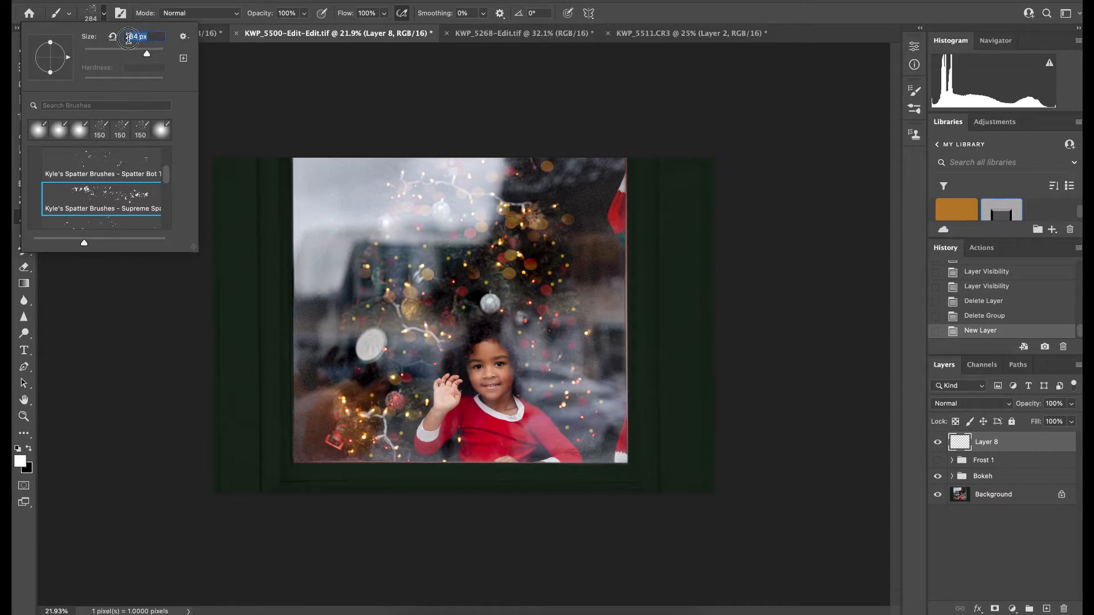
# Paint white frost in the window's lower-left corner with the Supreme Spatter brush at 150 px and 50% flow
pyautogui.click(144, 37)
pyautogui.write('150')
pyautogui.press('Return')
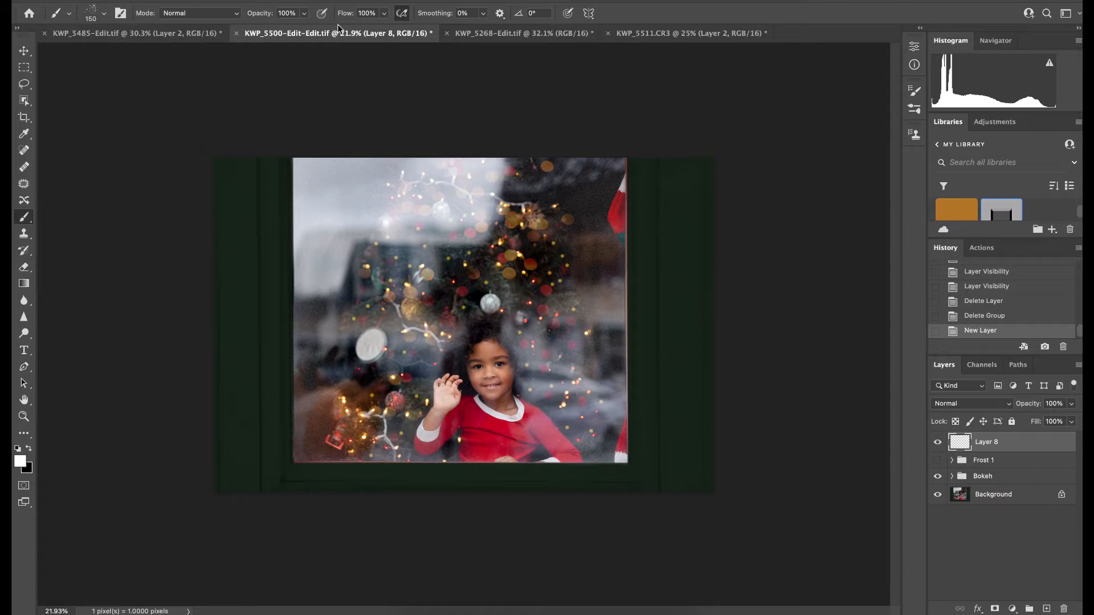
pyautogui.click(370, 13)
pyautogui.write('5')
pyautogui.press('x')
pyautogui.press('x')
pyautogui.moveTo(306, 353)
pyautogui.mouseDown()
pyautogui.moveTo(304, 438)
pyautogui.moveTo(368, 453)
pyautogui.moveTo(318, 448)
pyautogui.moveTo(305, 431)
pyautogui.moveTo(304, 354)
pyautogui.moveTo(327, 452)
pyautogui.moveTo(314, 417)
pyautogui.moveTo(337, 443)
pyautogui.moveTo(383, 449)
pyautogui.moveTo(328, 410)
pyautogui.moveTo(330, 433)
pyautogui.mouseUp()
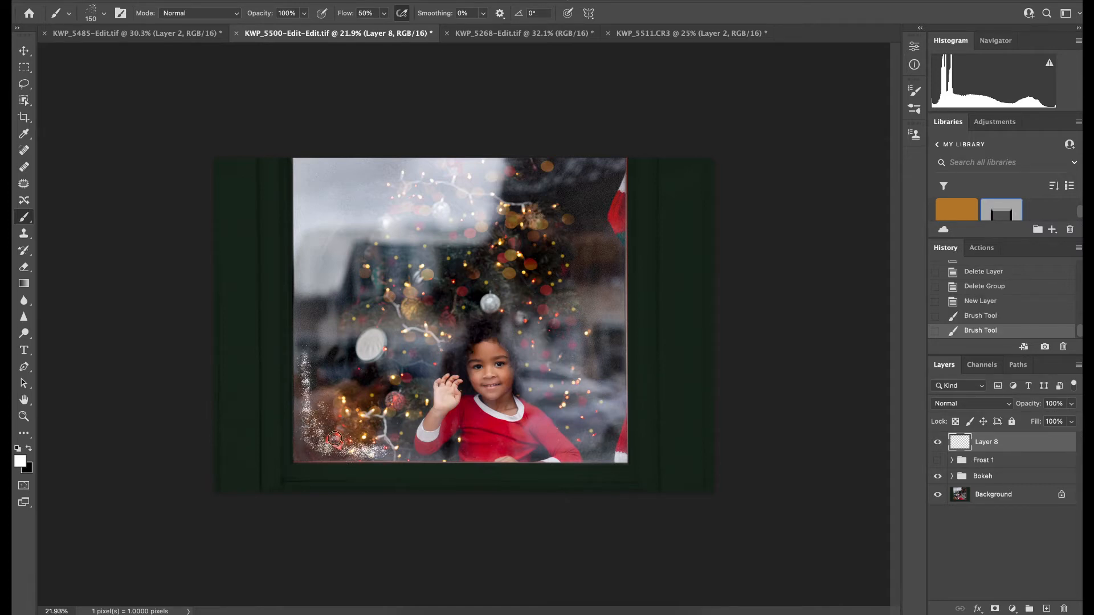
pyautogui.click(325, 424)
# Paint white frost in the window's upper-right and lower-right corners, along its bottom edge and up the right side
pyautogui.moveTo(534, 166)
pyautogui.mouseDown()
pyautogui.moveTo(616, 170)
pyautogui.moveTo(615, 247)
pyautogui.moveTo(566, 168)
pyautogui.moveTo(597, 186)
pyautogui.moveTo(612, 239)
pyautogui.mouseUp()
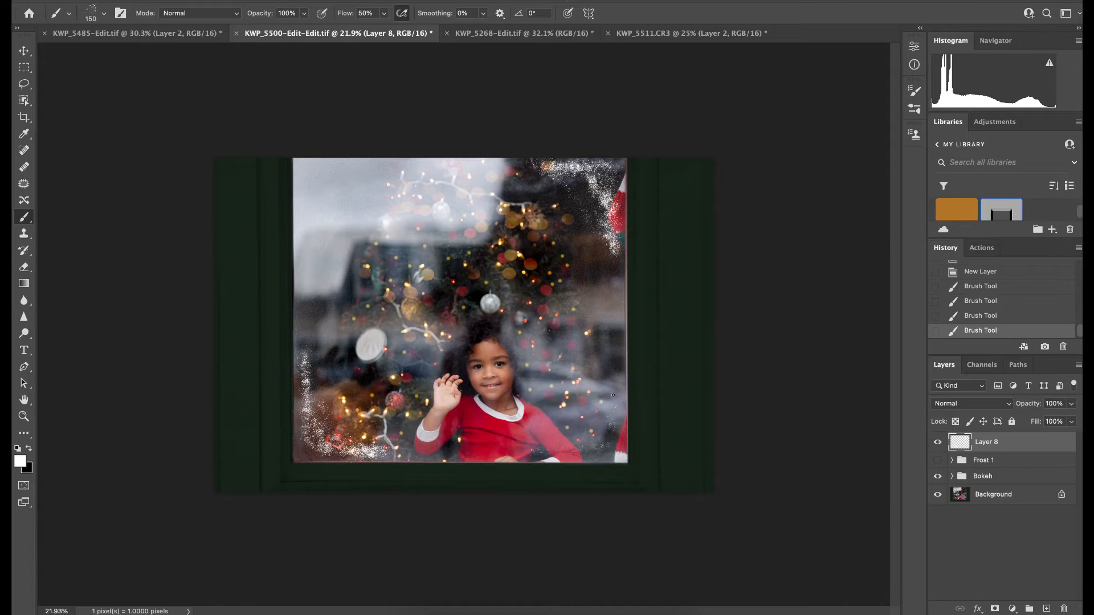
pyautogui.moveTo(613, 395)
pyautogui.mouseDown()
pyautogui.moveTo(603, 450)
pyautogui.moveTo(564, 439)
pyautogui.moveTo(613, 399)
pyautogui.moveTo(416, 447)
pyautogui.moveTo(311, 393)
pyautogui.moveTo(307, 311)
pyautogui.moveTo(305, 348)
pyautogui.mouseUp()
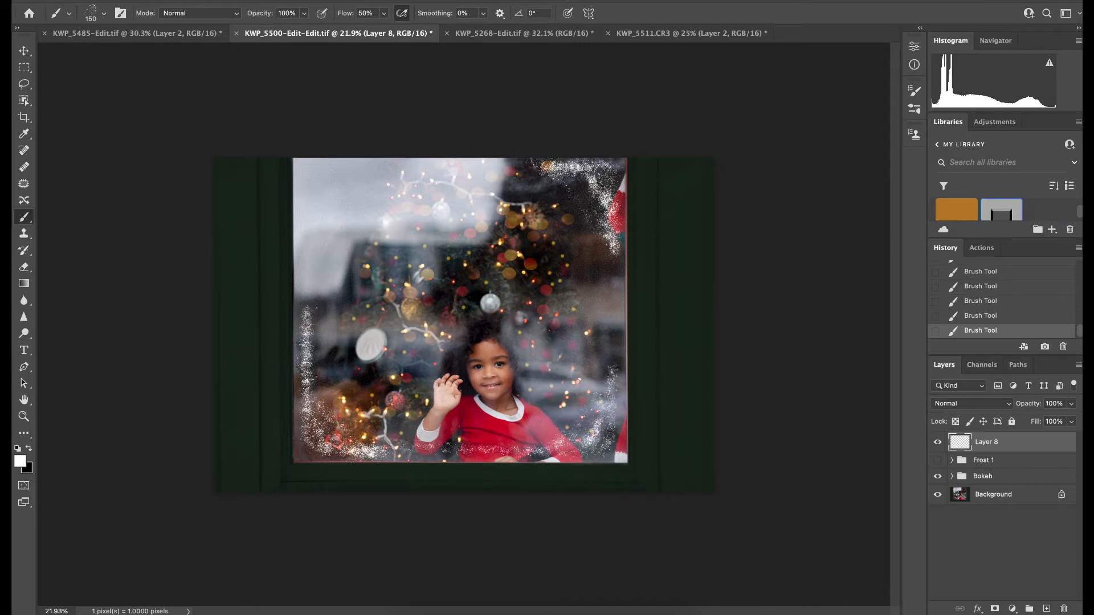
pyautogui.click(384, 13)
pyautogui.click(367, 13)
pyautogui.moveTo(613, 378); pyautogui.dragTo(617, 319)
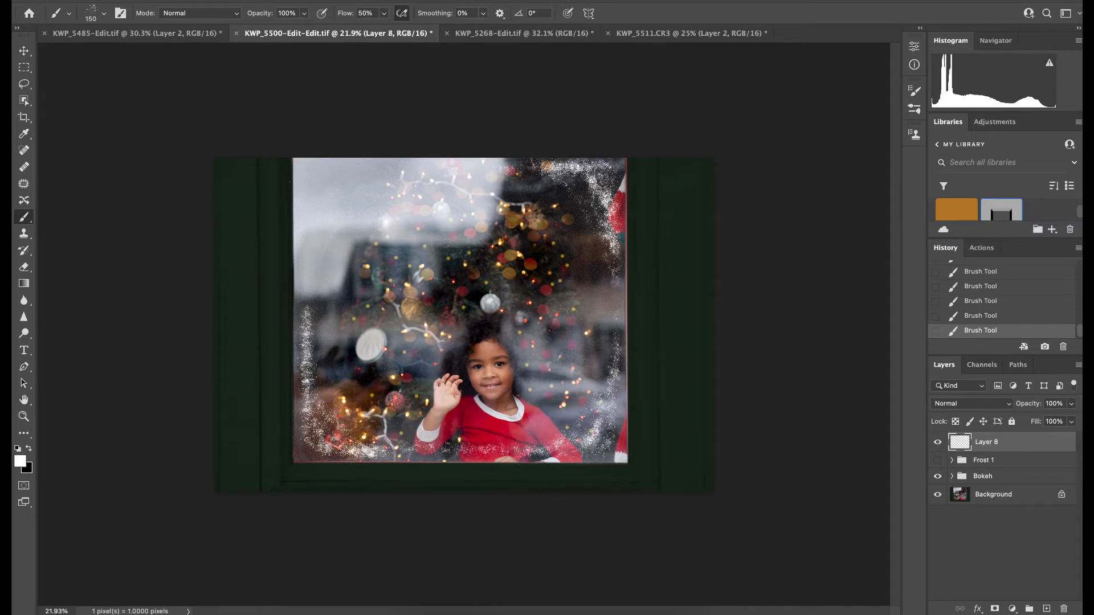
# Paint white frost in the window's upper-left corner and extend it down the left edge
pyautogui.moveTo(363, 169); pyautogui.dragTo(296, 168)
pyautogui.hotkey('ctrl', 'z')
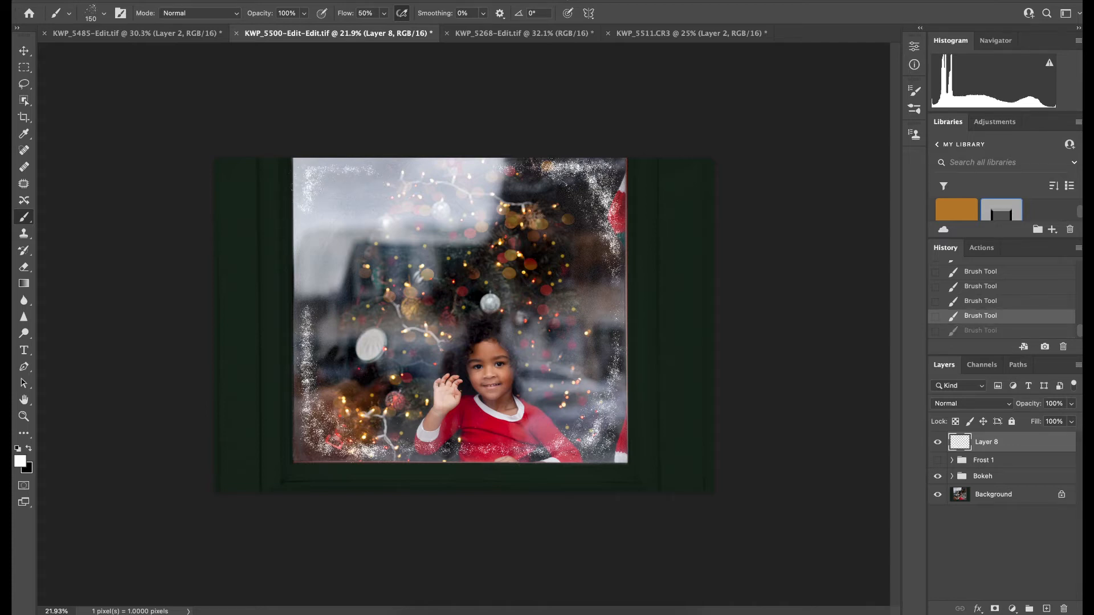
pyautogui.hotkey('ctrl', 'shift', 'z')
pyautogui.moveTo(309, 196); pyautogui.dragTo(309, 251)
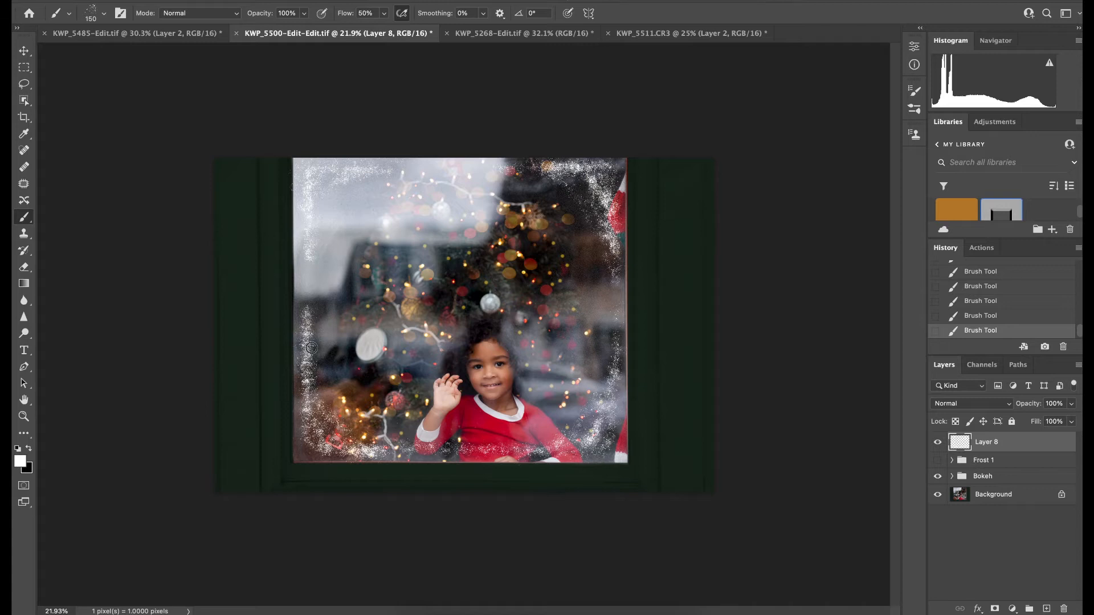
pyautogui.moveTo(312, 320); pyautogui.dragTo(308, 354)
# Add a Bevel & Emboss effect to the frost layer, Layer 8
pyautogui.doubleClick(1045, 448)
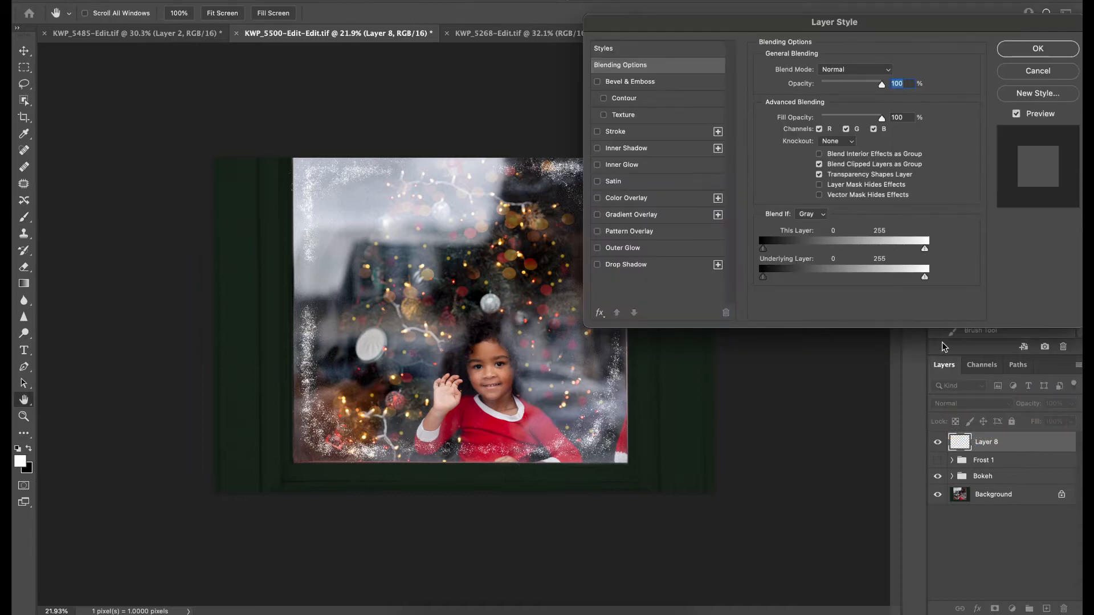
pyautogui.click(689, 67)
pyautogui.click(679, 85)
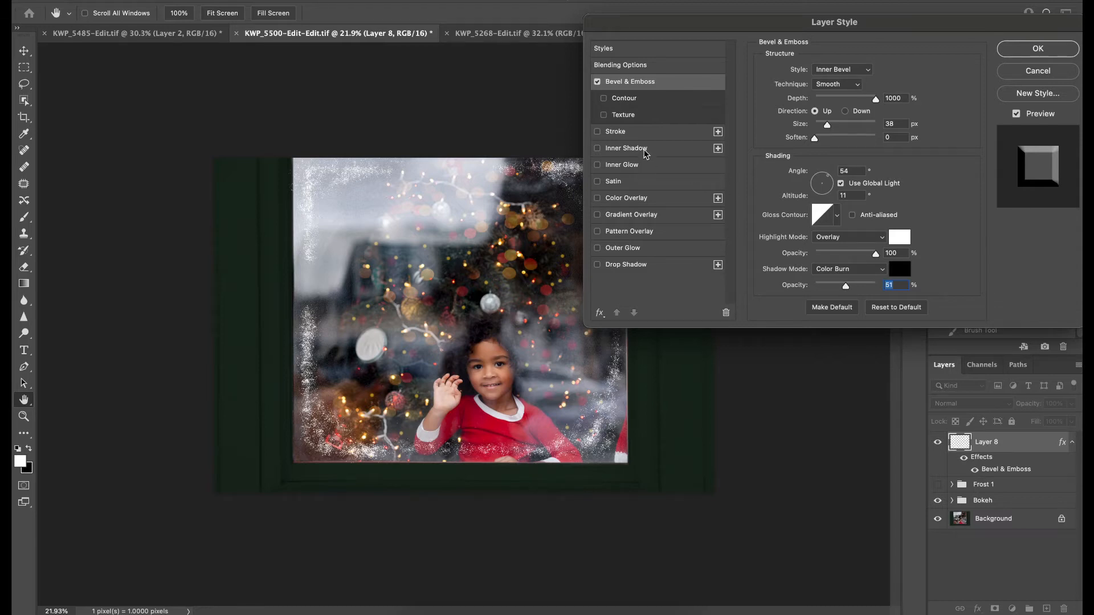
# Add an Inner Shadow to the frost layer with the Normal blend mode and adjust its light angle
pyautogui.click(659, 150)
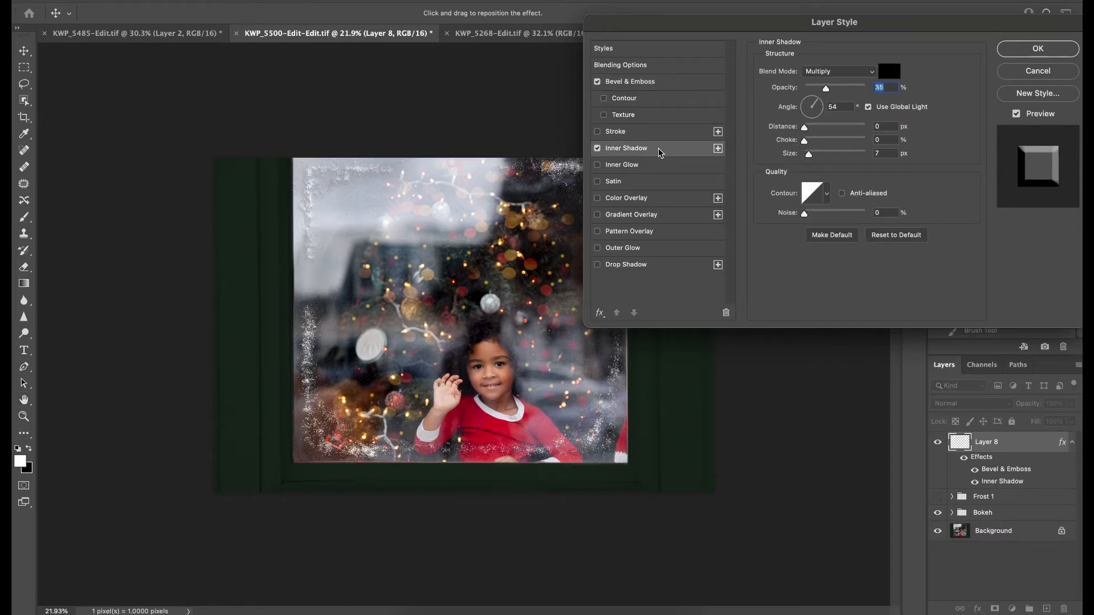
pyautogui.click(870, 72)
pyautogui.click(857, 28)
pyautogui.click(853, 76)
pyautogui.click(844, 116)
pyautogui.click(862, 74)
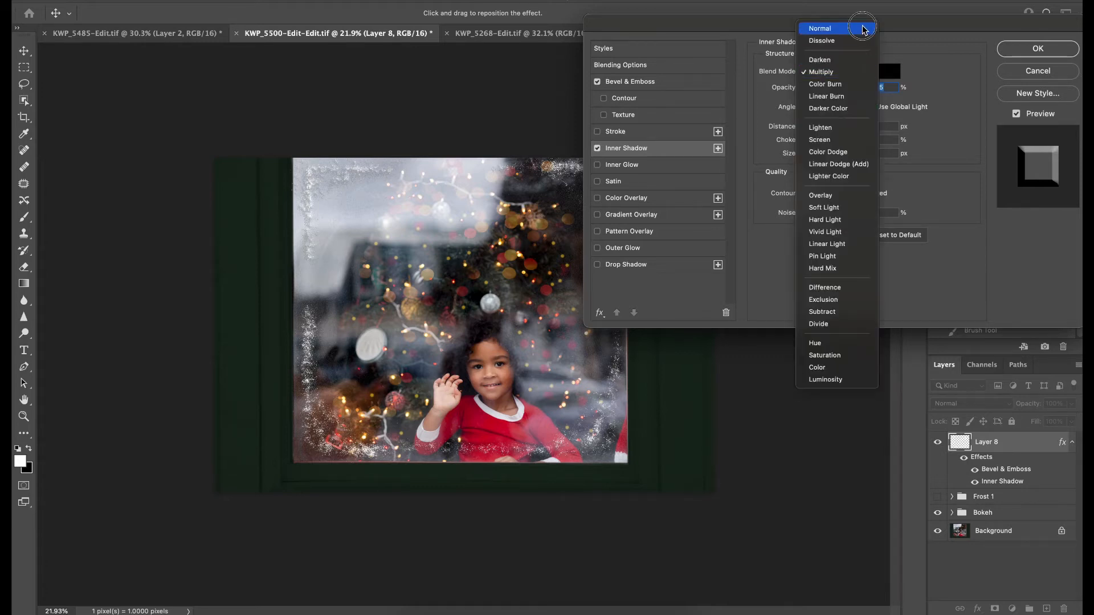
pyautogui.click(865, 28)
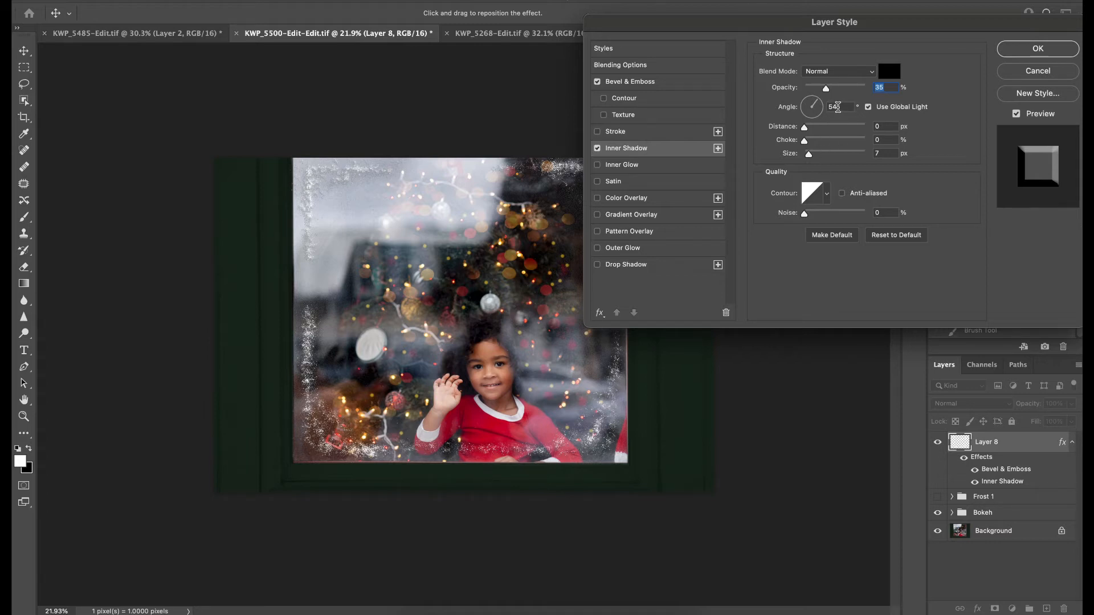
pyautogui.click(817, 104)
pyautogui.moveTo(818, 104); pyautogui.dragTo(818, 105)
# Add an Outer Glow with 26% opacity and about 38% range to the frost layer and apply the layer style
pyautogui.click(673, 249)
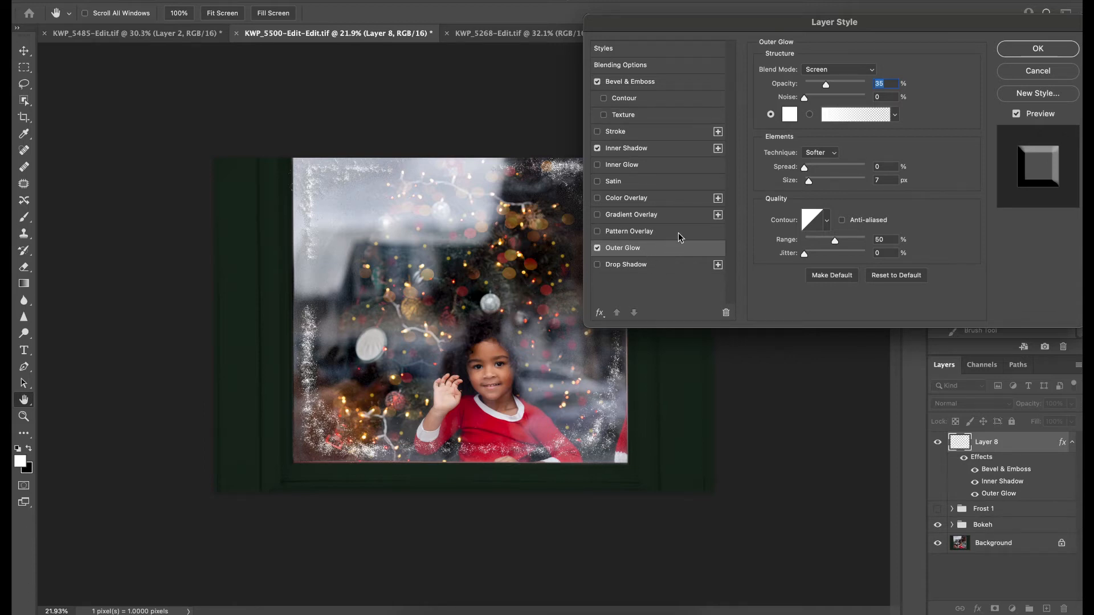
pyautogui.moveTo(827, 86); pyautogui.dragTo(823, 93)
pyautogui.moveTo(835, 243); pyautogui.dragTo(821, 254)
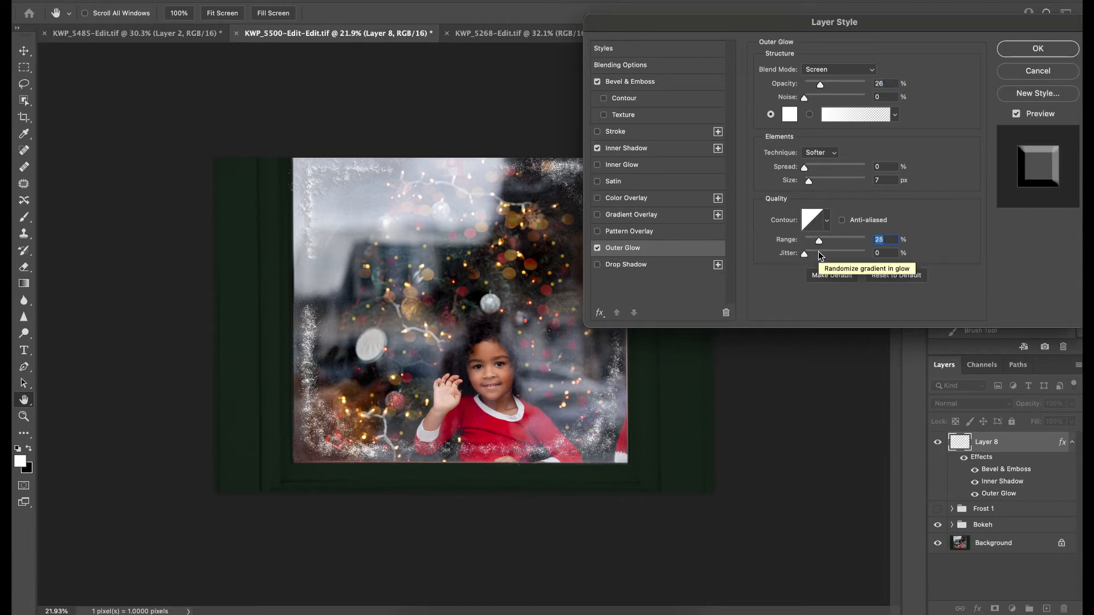
pyautogui.click(1018, 115)
pyautogui.click(1021, 116)
pyautogui.write('40')
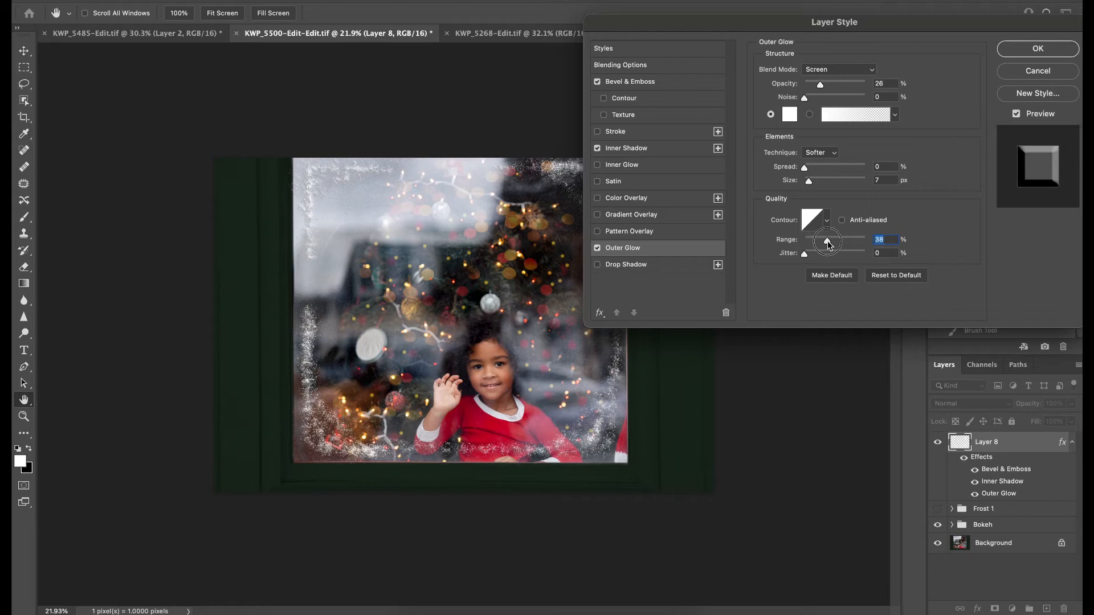
pyautogui.click(1031, 50)
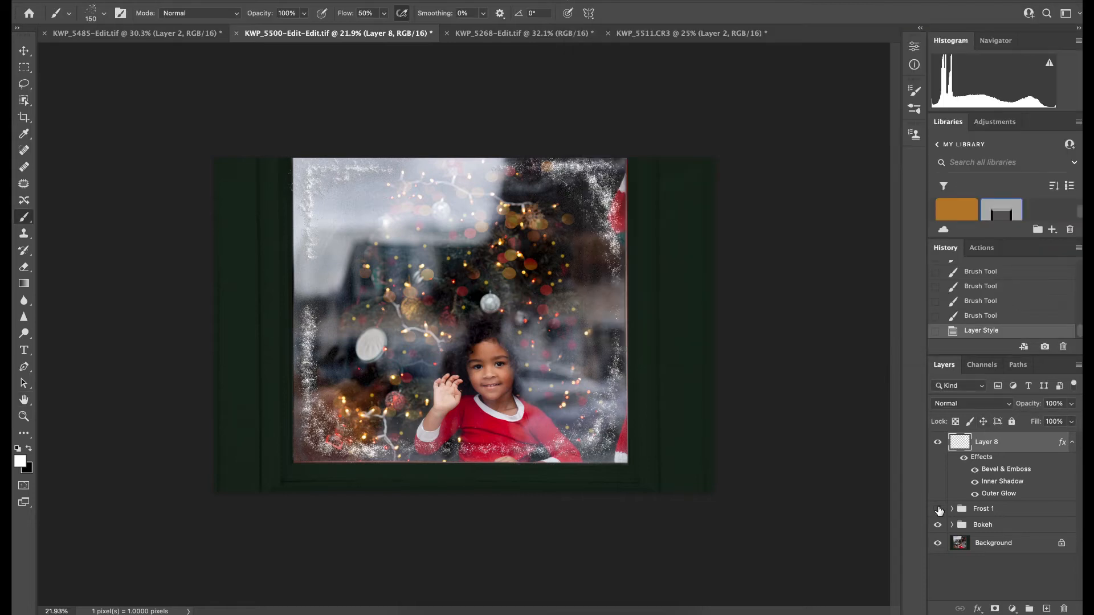
pyautogui.click(942, 447)
pyautogui.click(941, 447)
# Dab lighter frost in the lower corners and up the window's right side with the spatter brush at 300 px and 25% flow
pyautogui.click(376, 10)
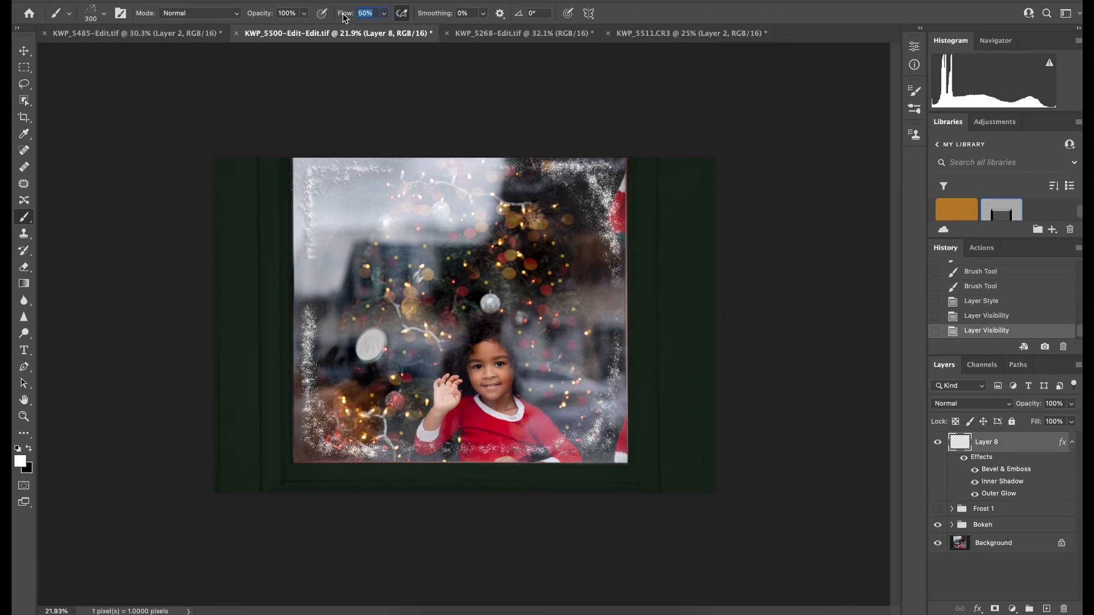
pyautogui.write('25')
pyautogui.click(322, 393)
pyautogui.click(347, 420)
pyautogui.click(584, 402)
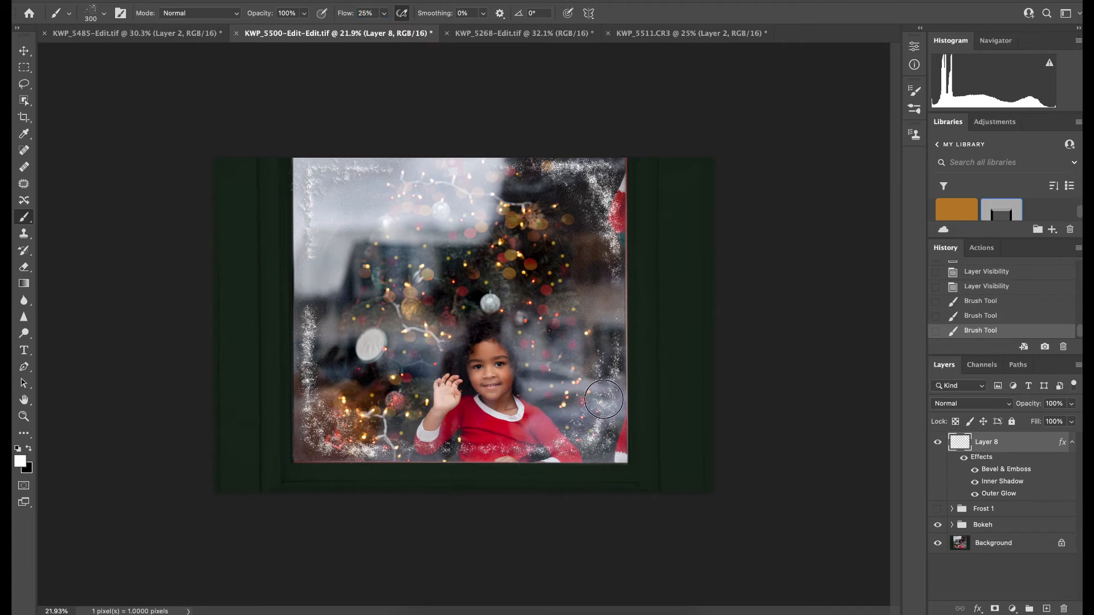
pyautogui.click(603, 400)
pyautogui.click(601, 441)
pyautogui.click(605, 348)
pyautogui.click(577, 181)
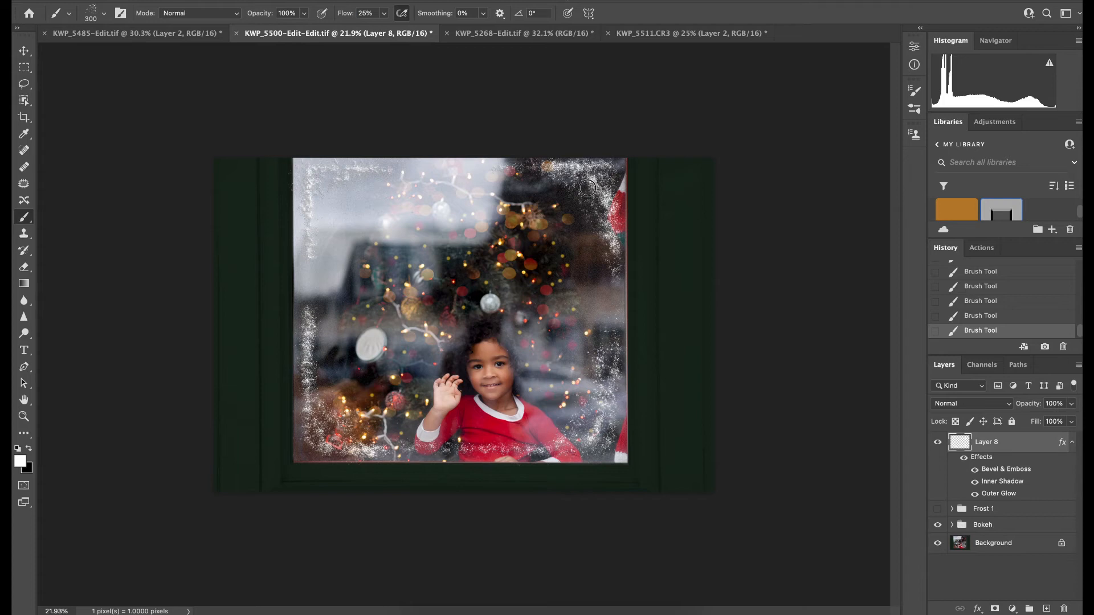
# Dab more light frost down the window's left side and along the bottom edge
pyautogui.click(325, 200)
pyautogui.click(324, 376)
pyautogui.click(341, 431)
pyautogui.click(330, 413)
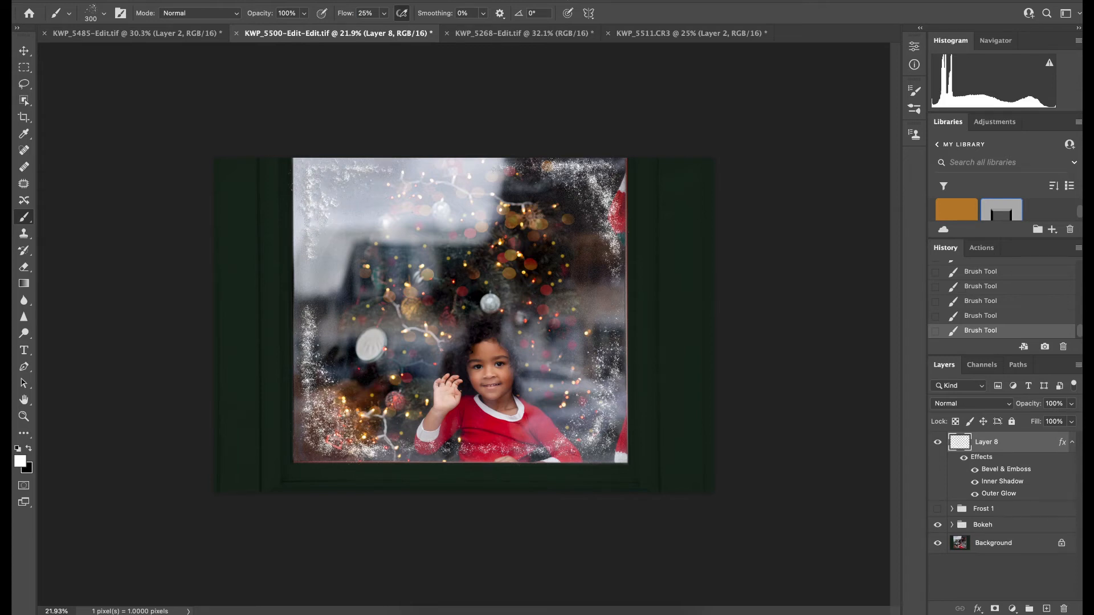
pyautogui.click(442, 451)
pyautogui.click(494, 449)
pyautogui.click(419, 449)
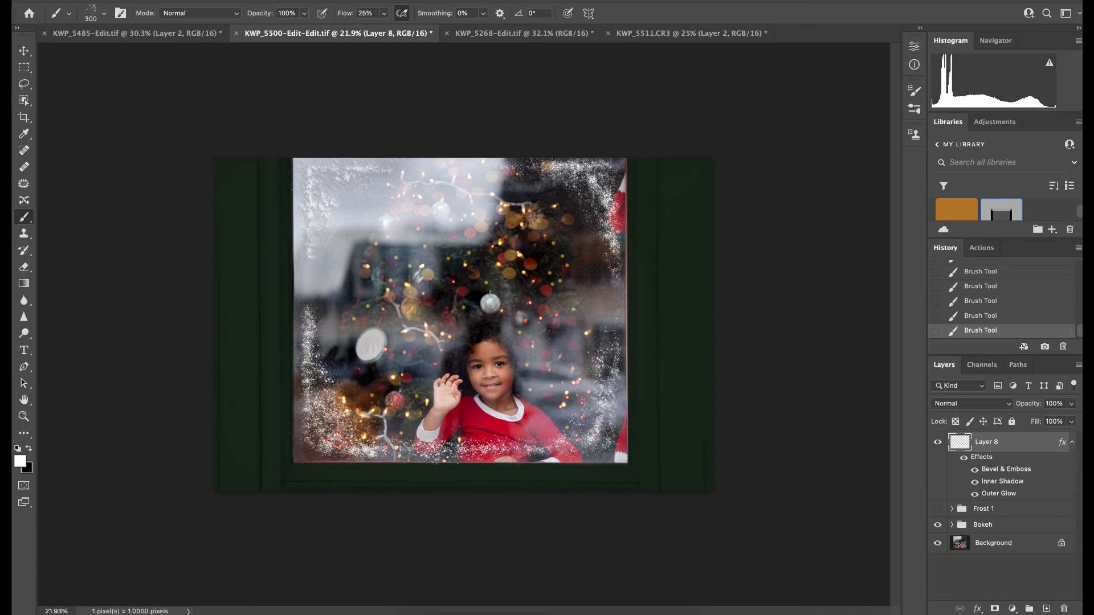
# Add a white layer mask to Layer 8 and make the mask active for painting
pyautogui.click(995, 609)
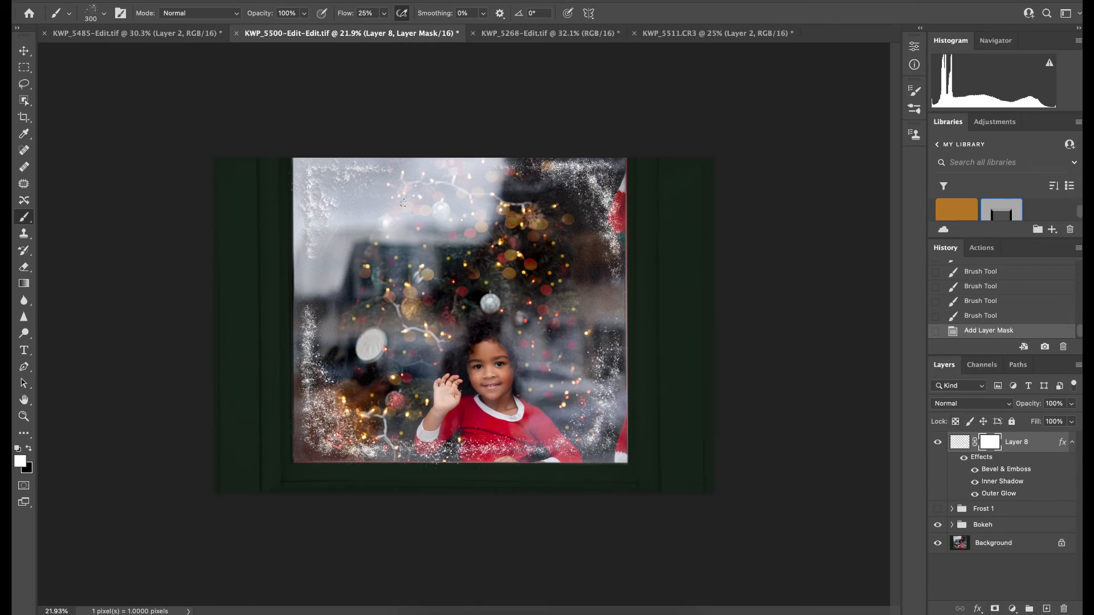
pyautogui.click(960, 447)
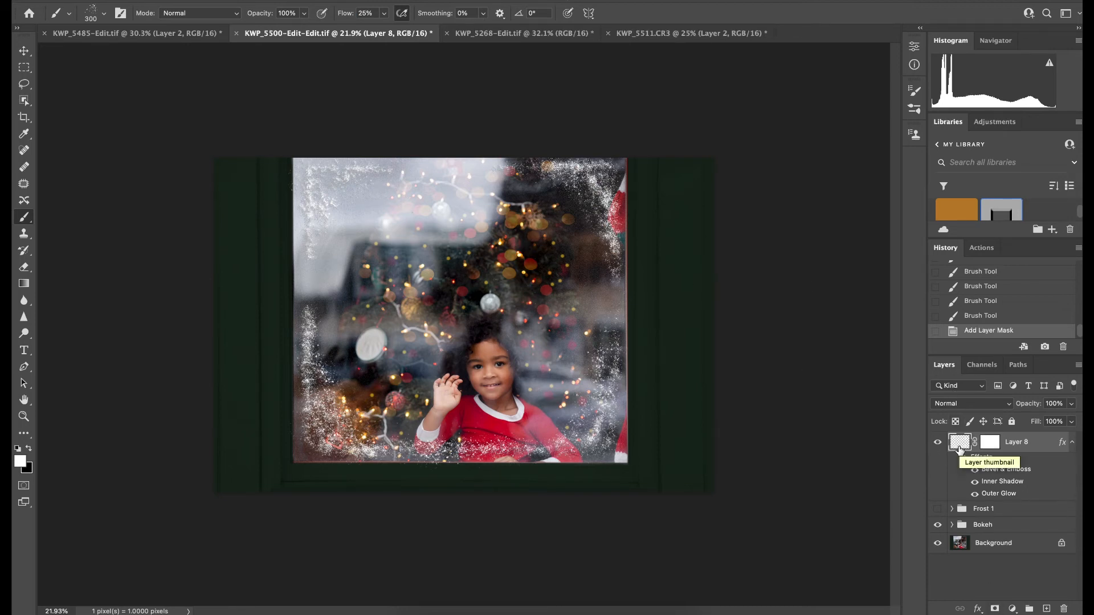
pyautogui.click(990, 445)
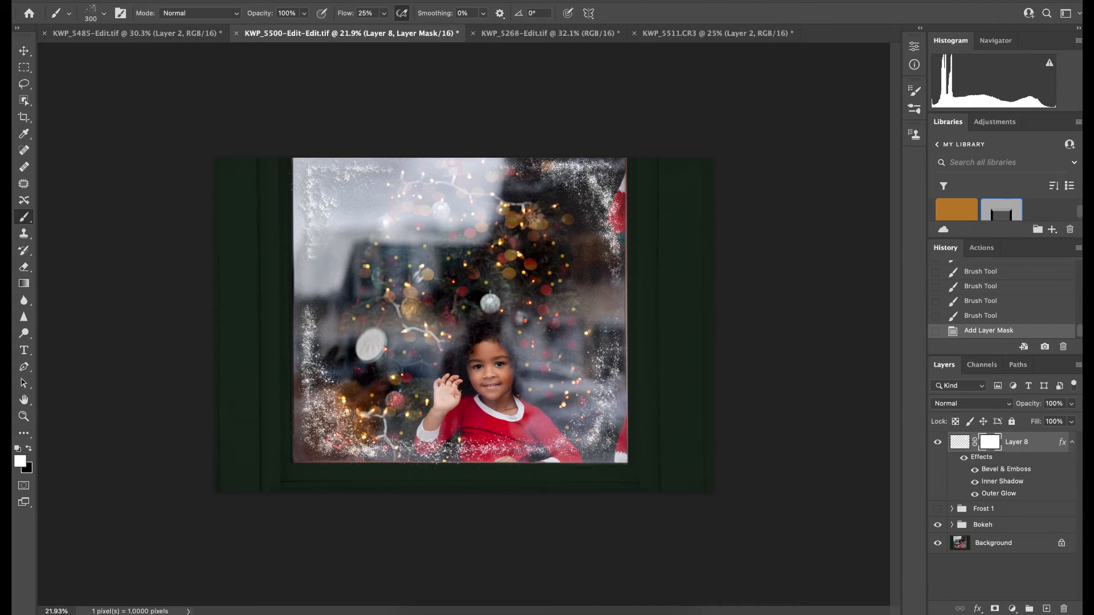
# Fade the frost in the window's upper-left corner by painting black on the mask with a soft round brush at 600 px and 10% flow
pyautogui.click(105, 14)
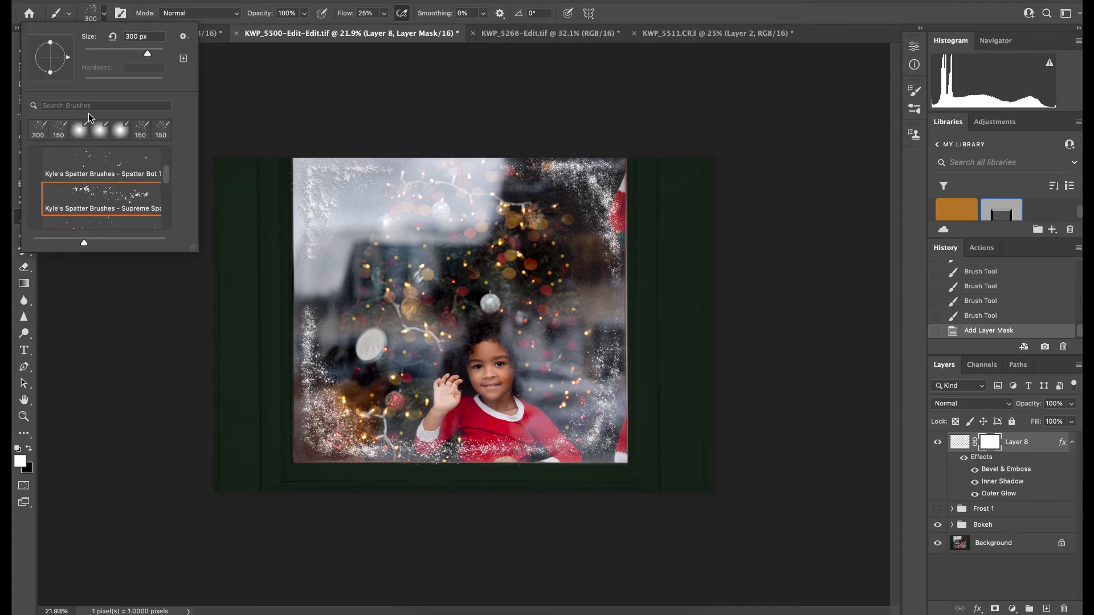
pyautogui.click(81, 134)
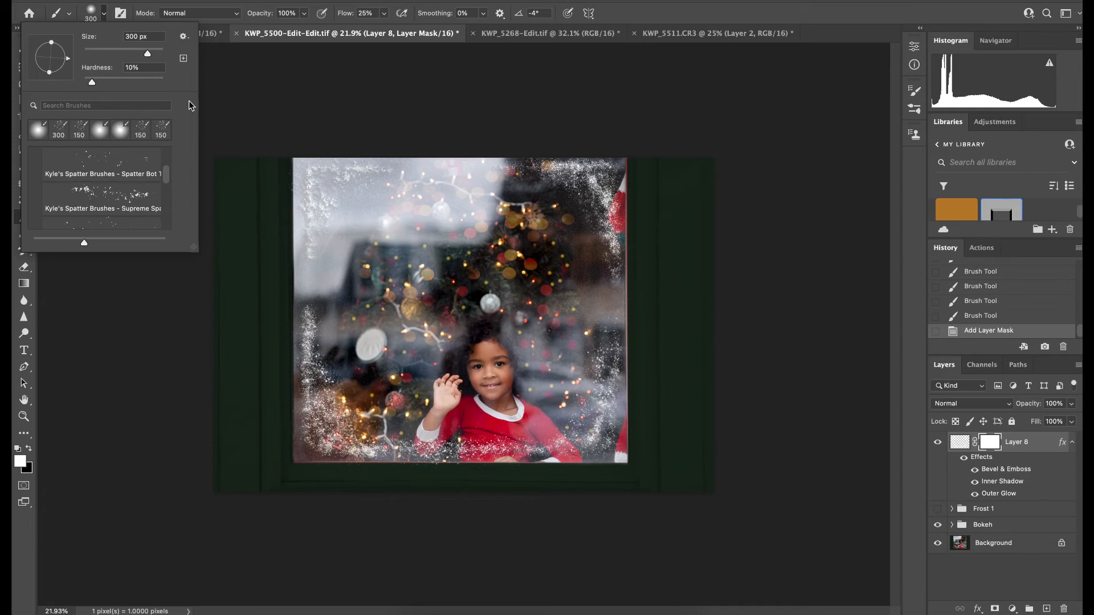
pyautogui.click(363, 13)
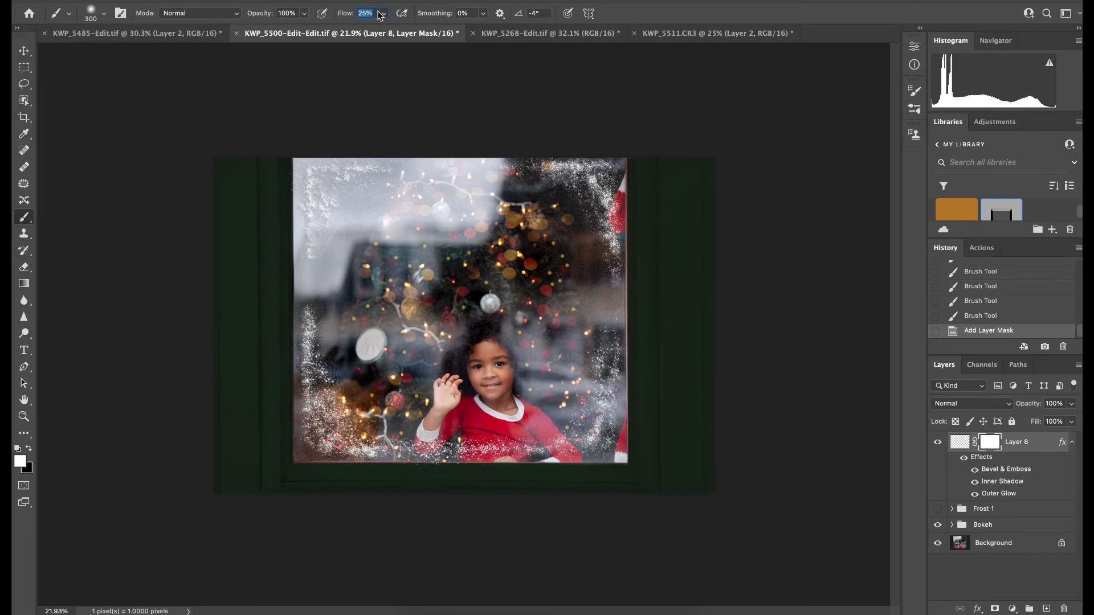
pyautogui.write('10')
pyautogui.press('Return')
pyautogui.press('[')
pyautogui.press('[')
pyautogui.press(']')
pyautogui.press(']')
pyautogui.press(']')
pyautogui.press(']')
pyautogui.press(']')
pyautogui.press(']')
pyautogui.press('x')
pyautogui.moveTo(310, 183)
pyautogui.mouseDown()
pyautogui.moveTo(359, 177)
pyautogui.moveTo(317, 193)
pyautogui.moveTo(315, 221)
pyautogui.moveTo(337, 200)
pyautogui.mouseUp()
pyautogui.moveTo(356, 199)
pyautogui.mouseDown()
pyautogui.moveTo(306, 209)
pyautogui.moveTo(381, 248)
pyautogui.moveTo(369, 193)
pyautogui.moveTo(447, 198)
pyautogui.moveTo(319, 163)
pyautogui.mouseUp()
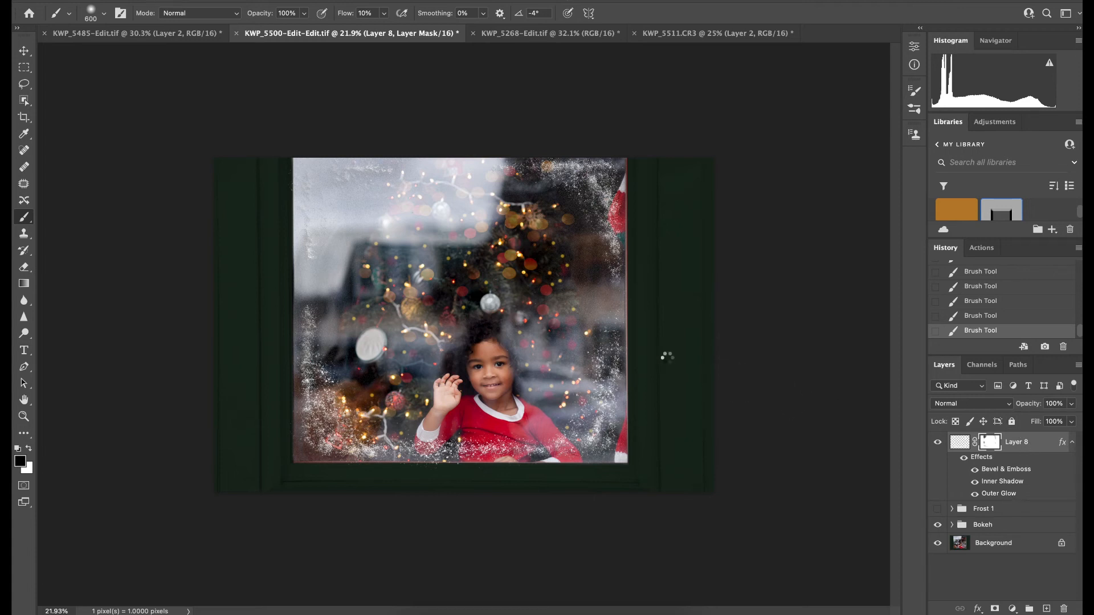
pyautogui.press('x')
# Stamp all visible layers into a new top layer and soften it with a light Gaussian Blur
pyautogui.press('super+alt+shift+e')
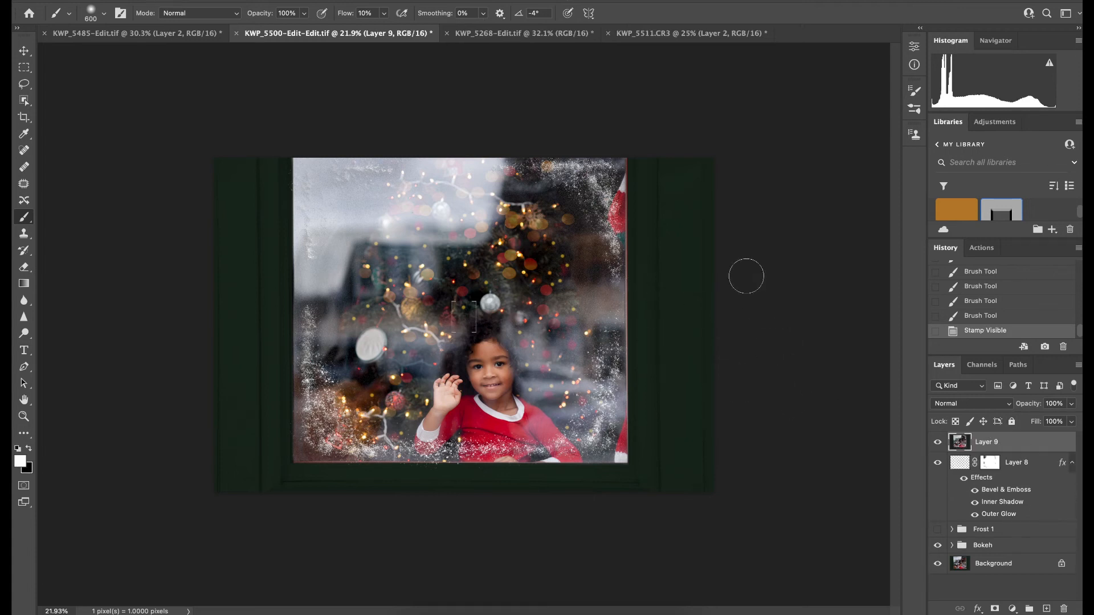
pyautogui.click(310, 0)
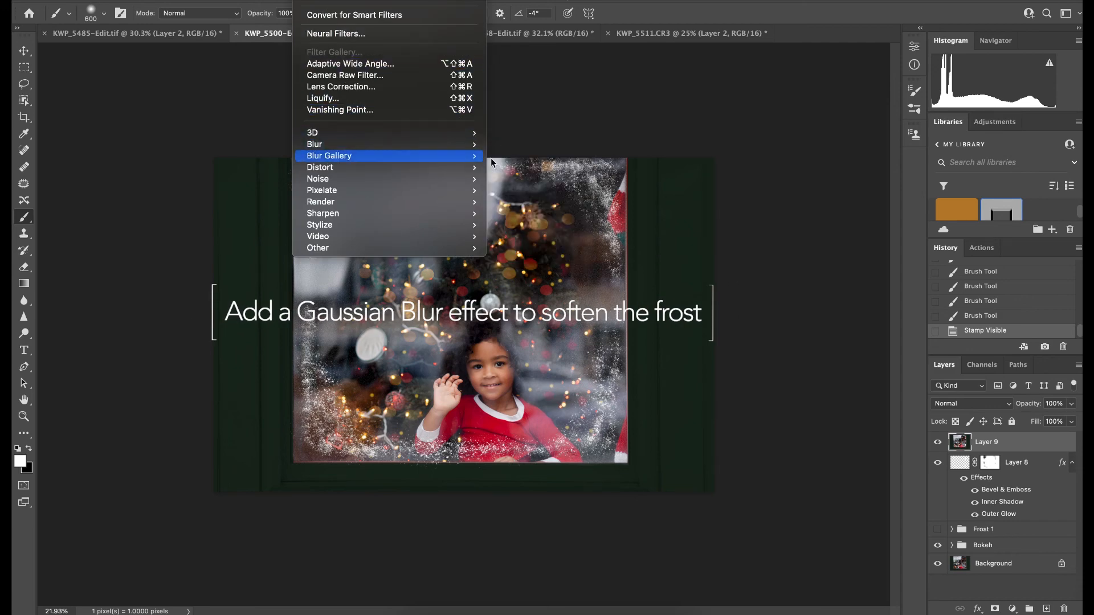
pyautogui.moveTo(479, 145)
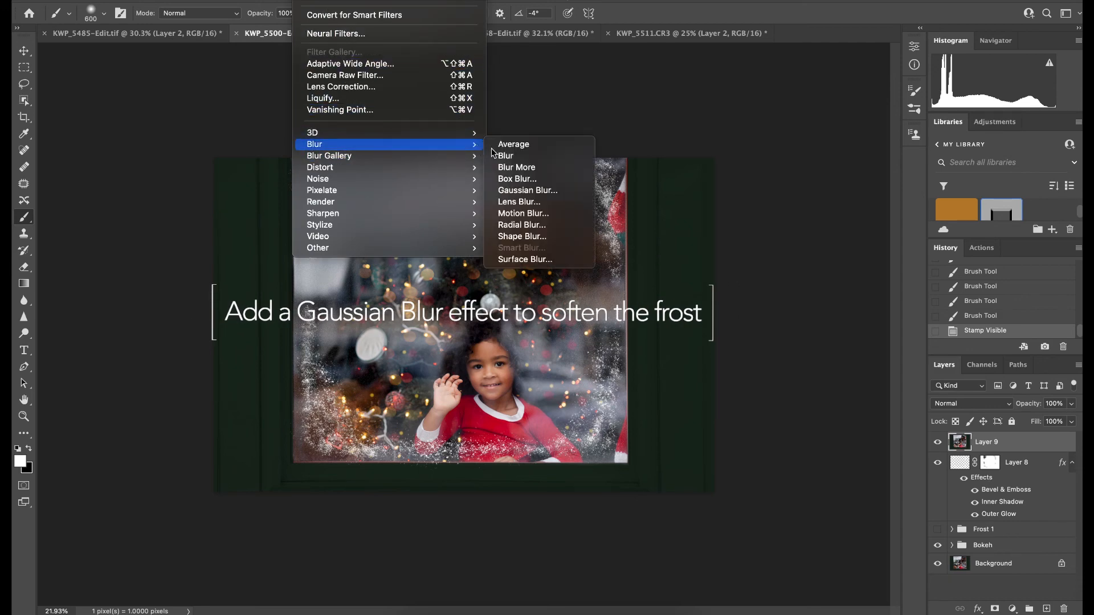
pyautogui.click(526, 189)
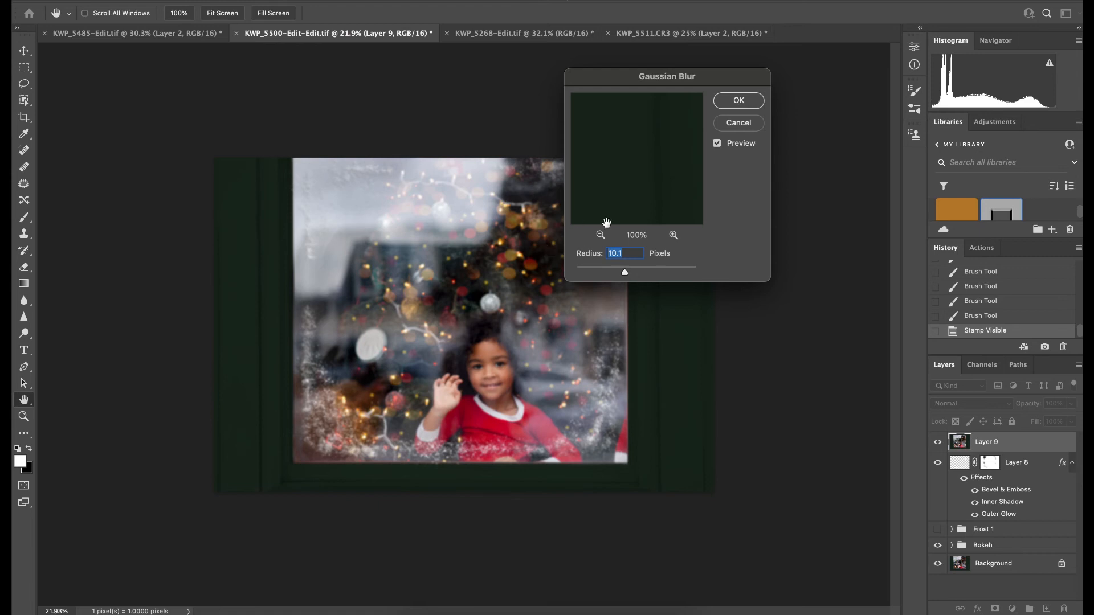
pyautogui.moveTo(624, 272); pyautogui.dragTo(621, 276)
pyautogui.moveTo(615, 276)
pyautogui.mouseDown()
pyautogui.moveTo(635, 275)
pyautogui.moveTo(605, 275)
pyautogui.mouseUp()
pyautogui.click(605, 276)
pyautogui.click(739, 101)
pyautogui.press('b')
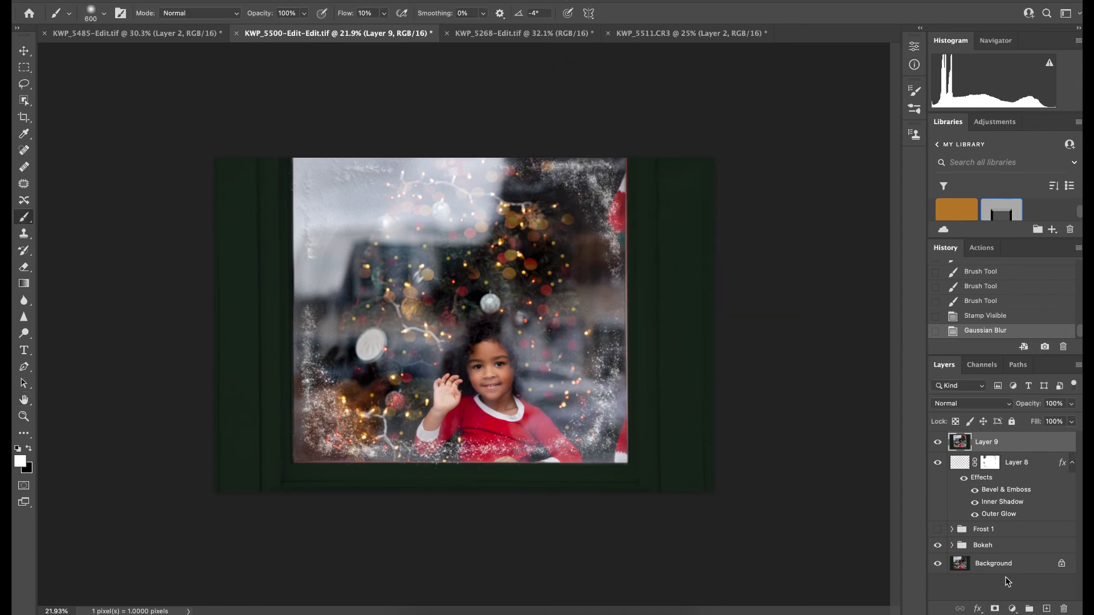
# Add a layer mask to the blurred Layer 9 and invert it to black
pyautogui.click(995, 609)
pyautogui.press('x')
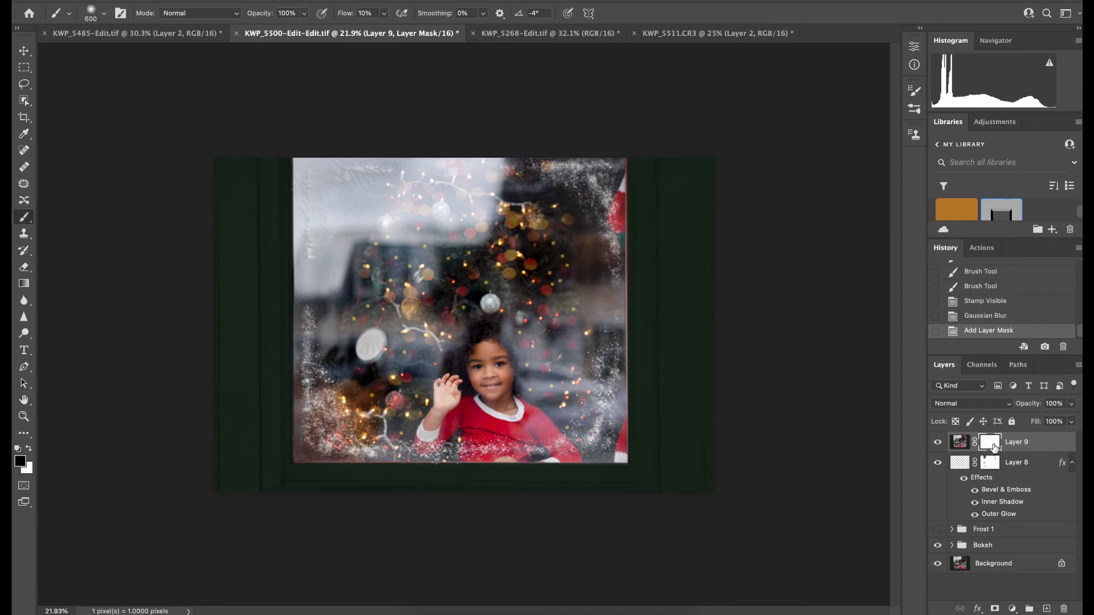
pyautogui.press('super+i')
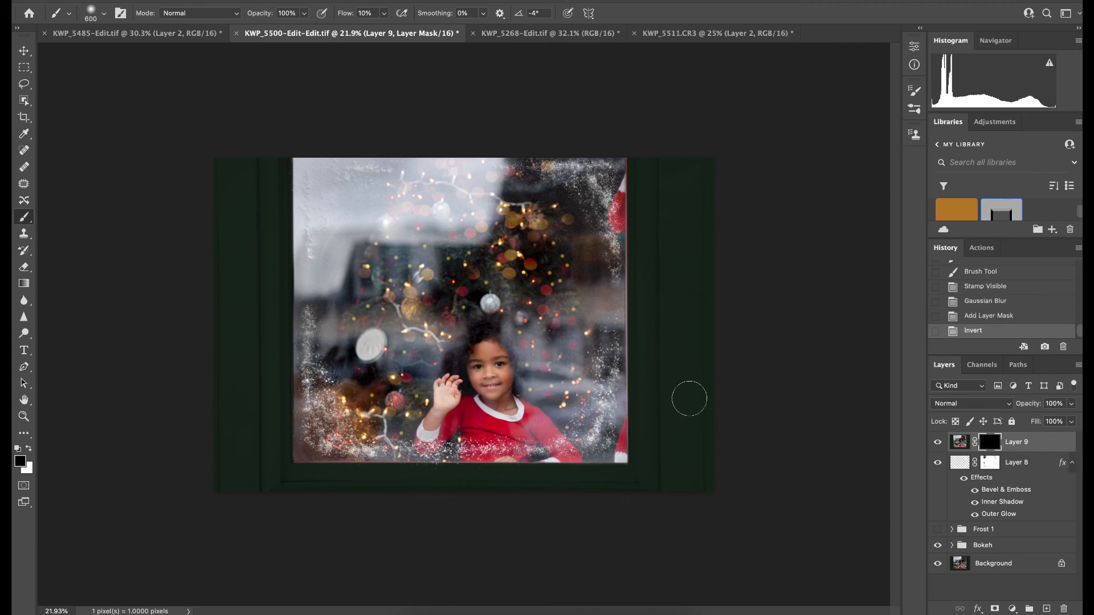
# Reveal the blur over the frosted window border by painting white on Layer 9's mask at 25% flow
pyautogui.press('x')
pyautogui.click(368, 12)
pyautogui.write('25')
pyautogui.moveTo(308, 314)
pyautogui.mouseDown()
pyautogui.moveTo(339, 440)
pyautogui.moveTo(406, 448)
pyautogui.mouseUp()
pyautogui.moveTo(608, 366)
pyautogui.mouseDown()
pyautogui.moveTo(563, 452)
pyautogui.moveTo(401, 455)
pyautogui.mouseUp()
pyautogui.moveTo(605, 342); pyautogui.dragTo(540, 171)
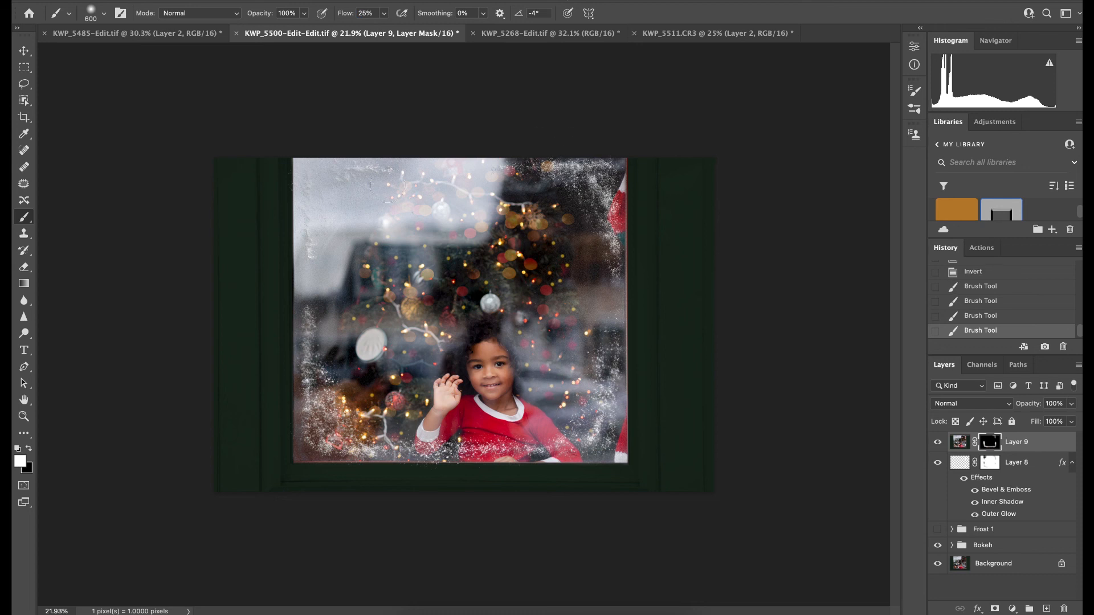
pyautogui.moveTo(364, 173)
pyautogui.mouseDown()
pyautogui.moveTo(319, 178)
pyautogui.moveTo(435, 186)
pyautogui.moveTo(595, 240)
pyautogui.mouseUp()
# Lower the blurred Layer 9's opacity to 85% and check its effect by toggling its visibility
pyautogui.moveTo(1035, 406)
pyautogui.mouseDown()
pyautogui.moveTo(1010, 407)
pyautogui.moveTo(1031, 409)
pyautogui.mouseUp()
pyautogui.click(938, 444)
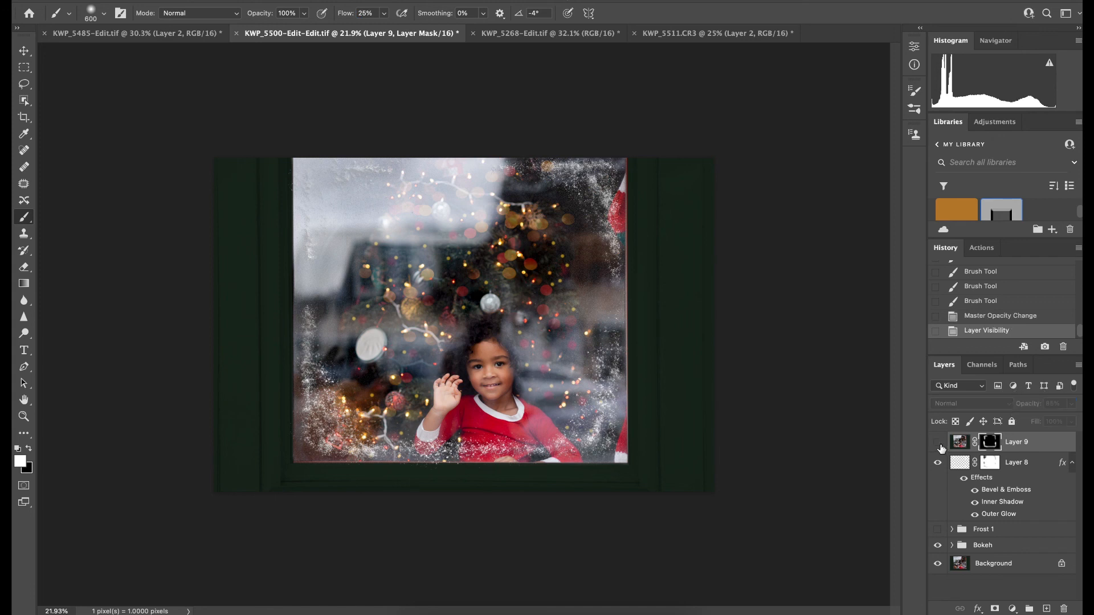
pyautogui.click(938, 443)
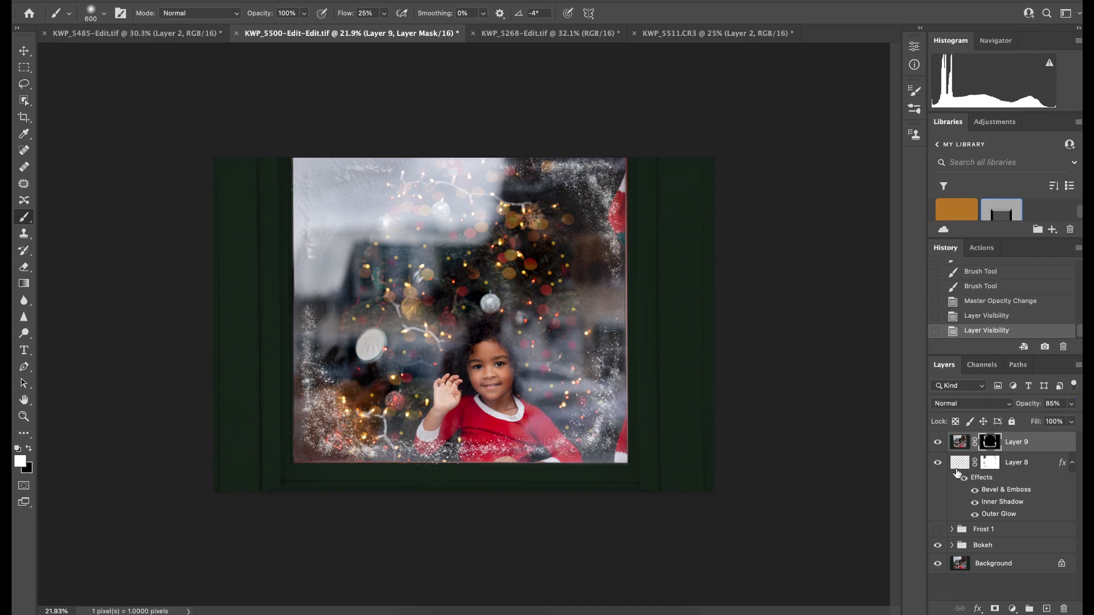
# Compare the original Background photo on its own with the full frosted edit
pyautogui.click(937, 564)
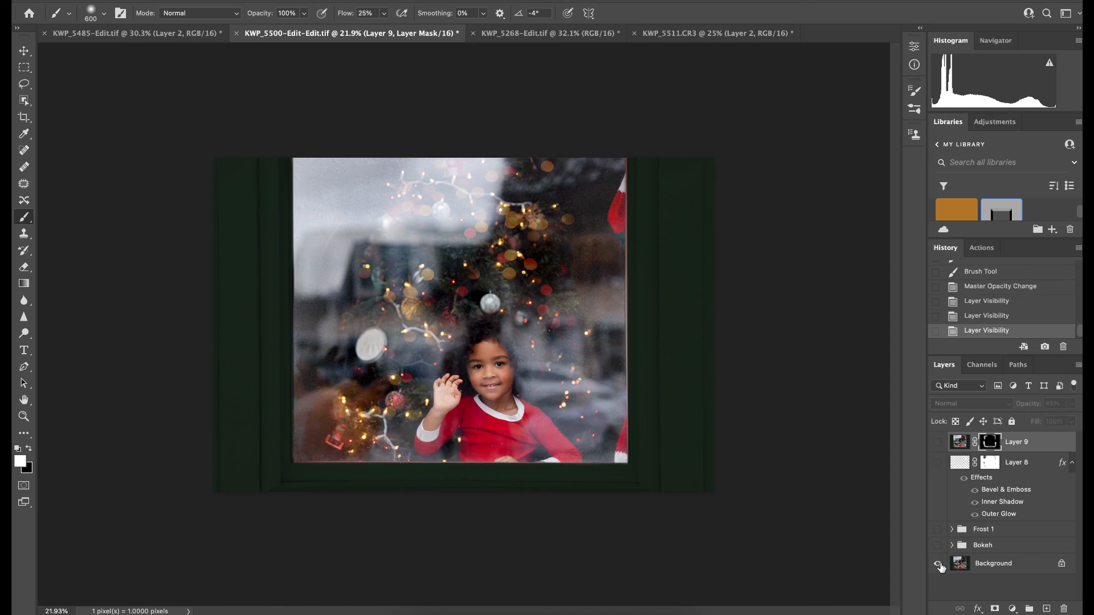
pyautogui.click(938, 563)
pyautogui.keyDown('alt'); pyautogui.click(938, 563); pyautogui.keyUp('alt')
pyautogui.keyDown('alt'); pyautogui.click(937, 564); pyautogui.keyUp('alt')
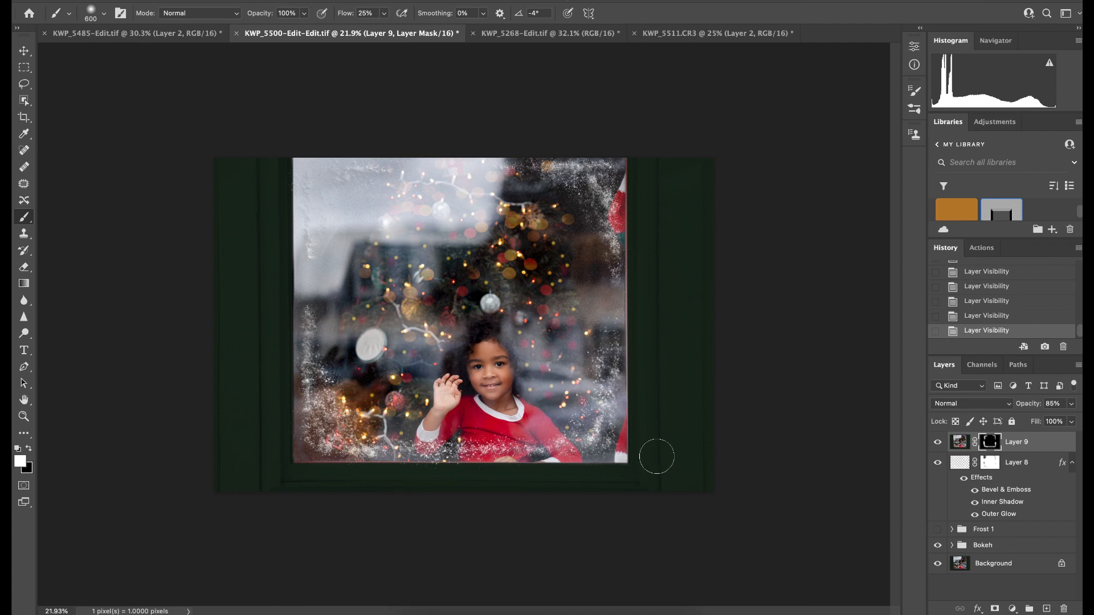